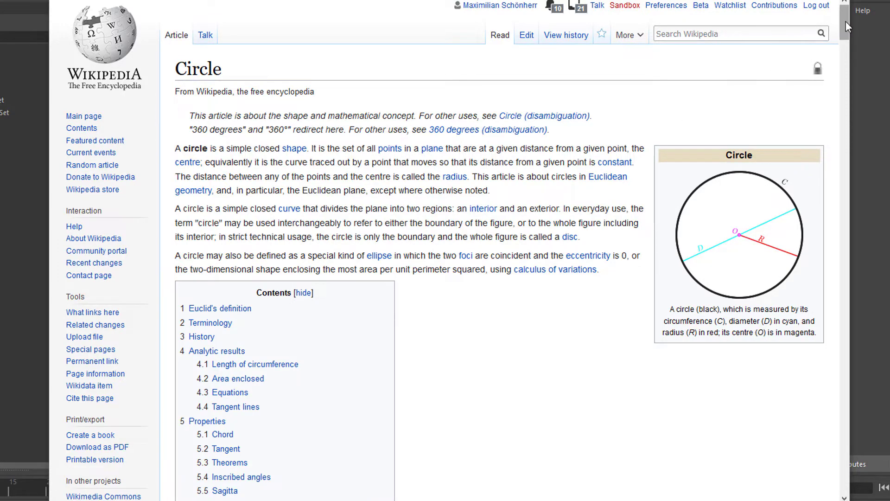
Skim the Wikipedia Circle article down to Terminology and back to reach the C = 2πr formula.
{"action": "left_click_drag", "start_coordinate": [846, 21], "coordinate": [841, 65]}
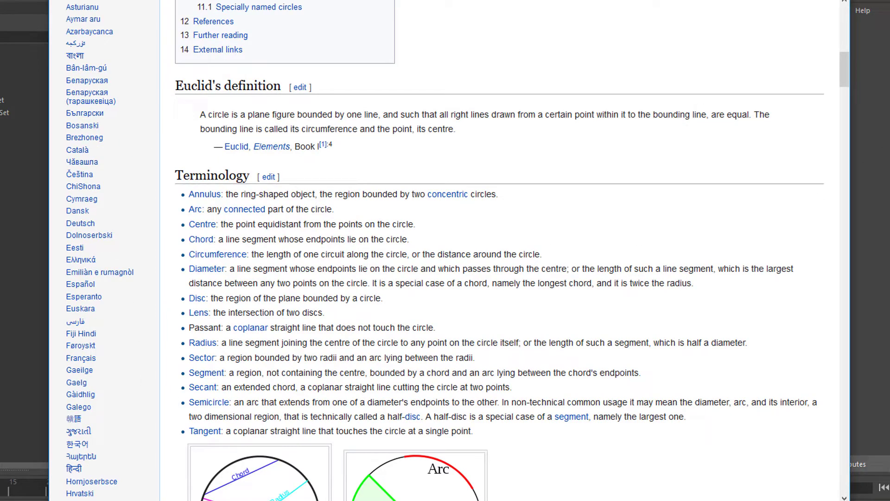
{"action": "left_click_drag", "start_coordinate": [844, 74], "coordinate": [888, 158]}
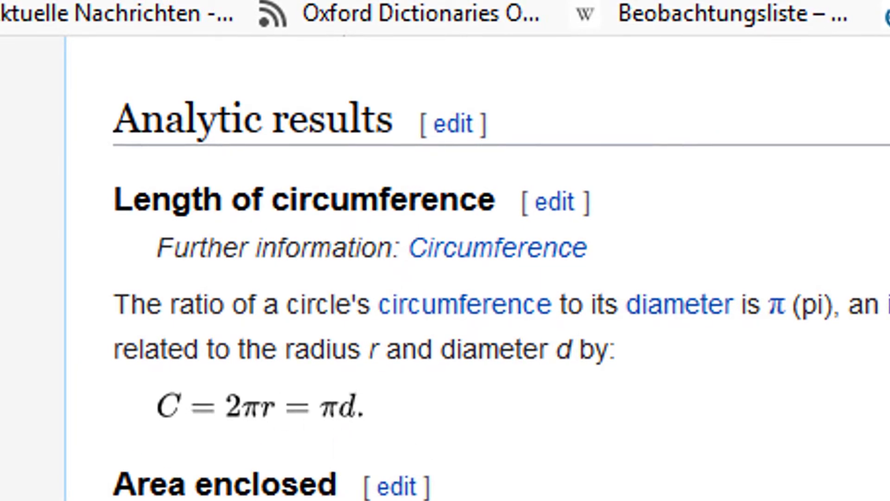
Scroll the Circle article past Area enclosed to the Equations and Parametric form sections.
{"action": "scroll", "coordinate": [445, 250], "scroll_direction": "down", "scroll_amount": 10}
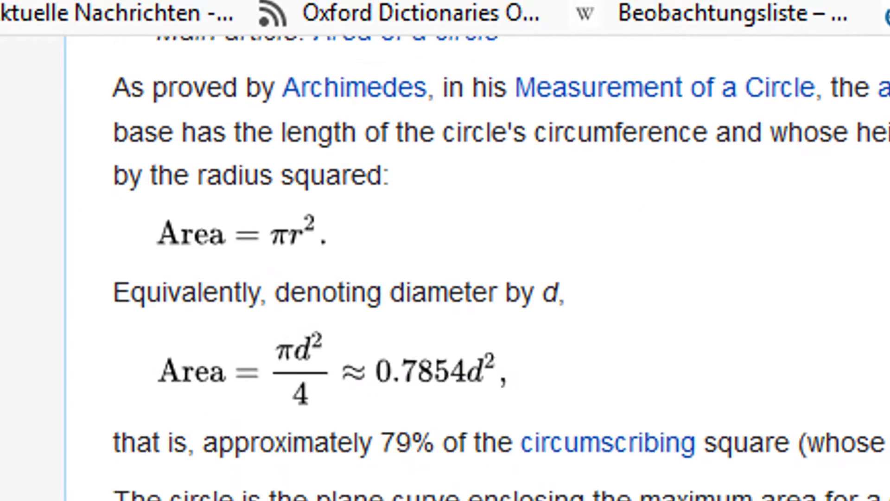
{"action": "scroll", "coordinate": [646, 453], "scroll_direction": "down", "scroll_amount": 10}
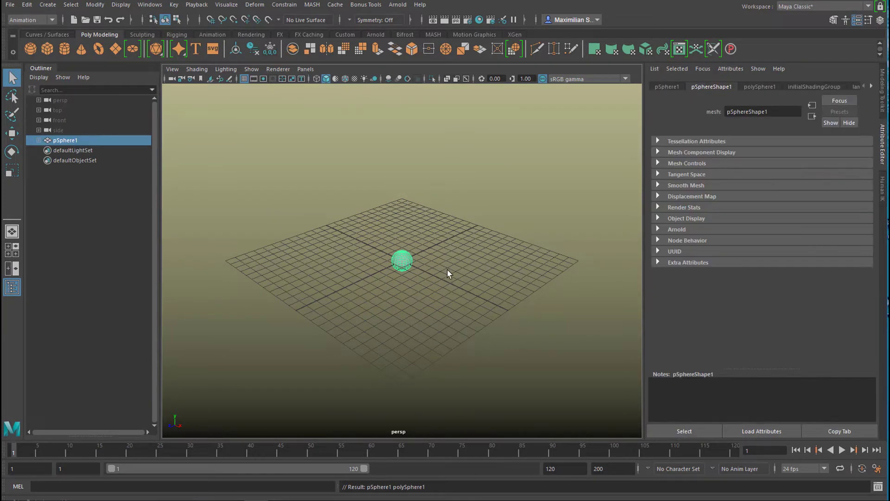
Frame pSphere1, then maximize and zoom into the front view from the four-view layout.
{"action": "left_click_drag", "start_coordinate": [470, 317], "coordinate": [481, 308], "text": "alt"}
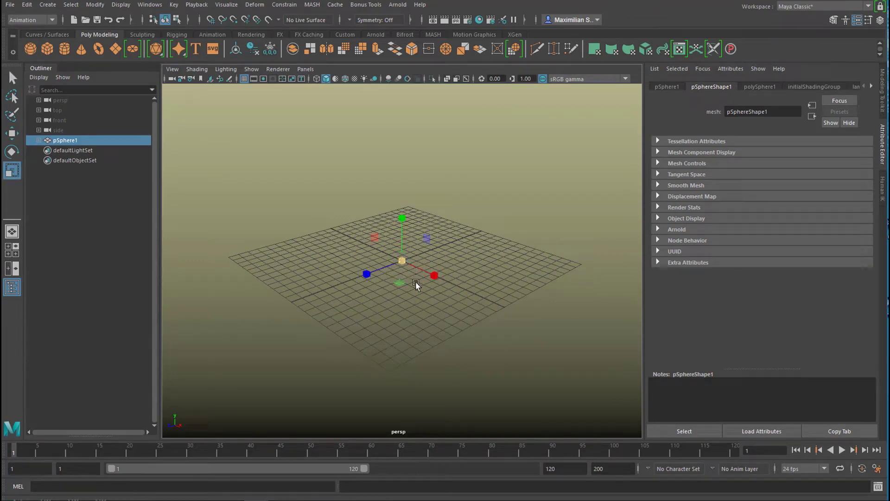
{"action": "key", "text": "f"}
{"action": "left_click_drag", "start_coordinate": [457, 312], "coordinate": [289, 341], "text": "alt"}
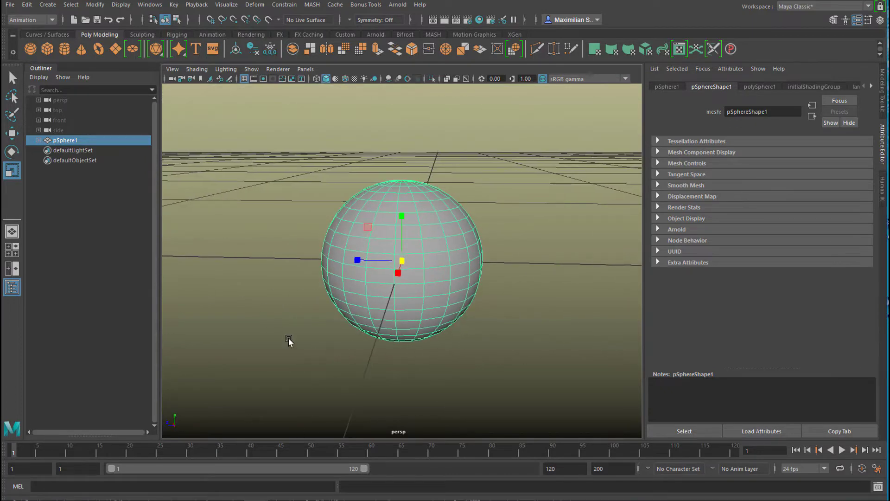
{"action": "key", "text": "space"}
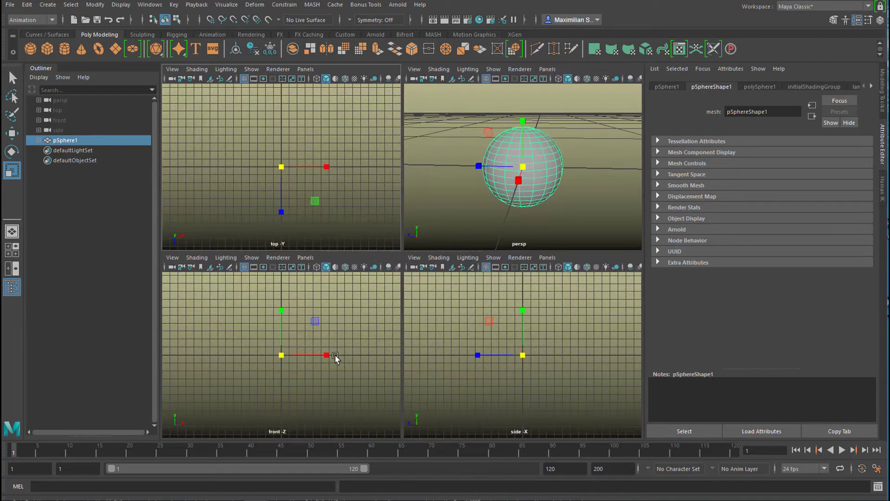
{"action": "key", "text": "space"}
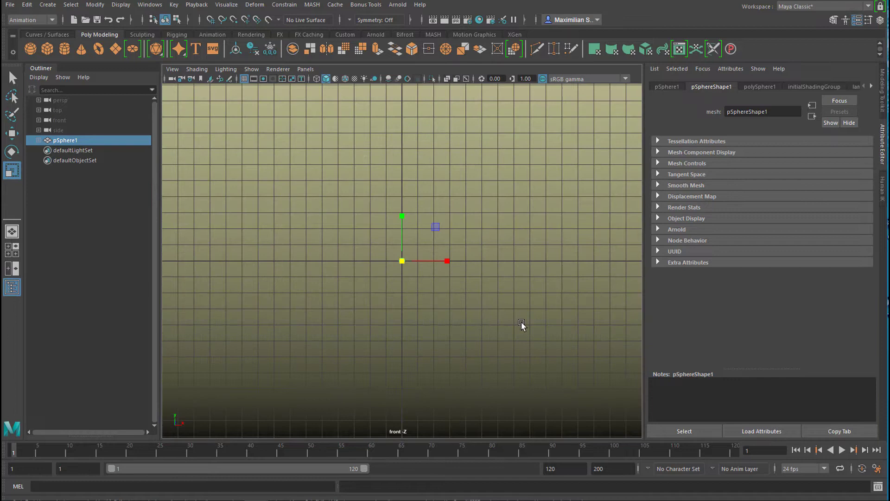
{"action": "scroll", "coordinate": [408, 332], "scroll_direction": "up", "scroll_amount": 5}
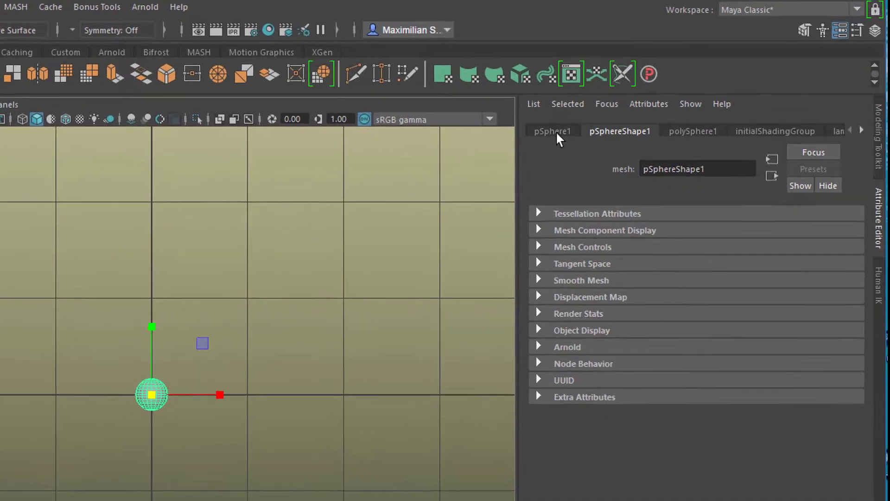
Enter =cos(time) in pSphere1's Translate X field, creating expression1.
{"action": "left_click", "coordinate": [604, 112]}
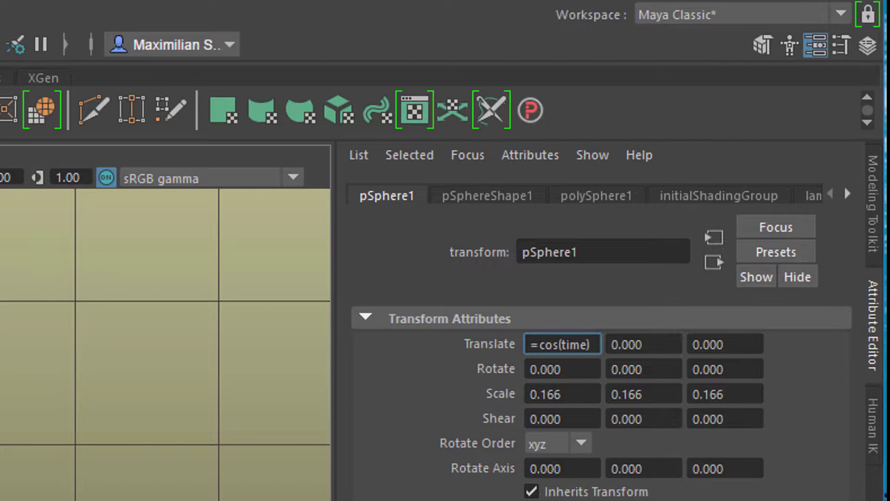
{"action": "key", "text": "Return"}
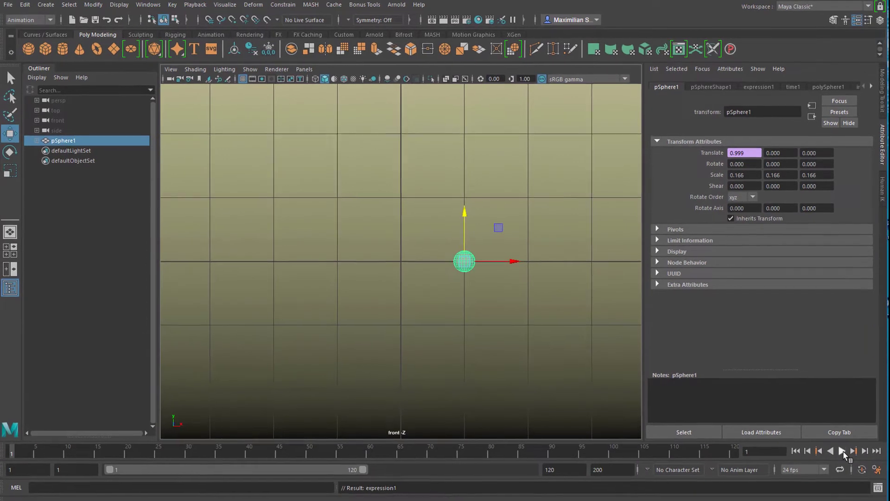
Set the animation end time to 240 frames, preview playback, and return to frame 1.
{"action": "left_click", "coordinate": [842, 449]}
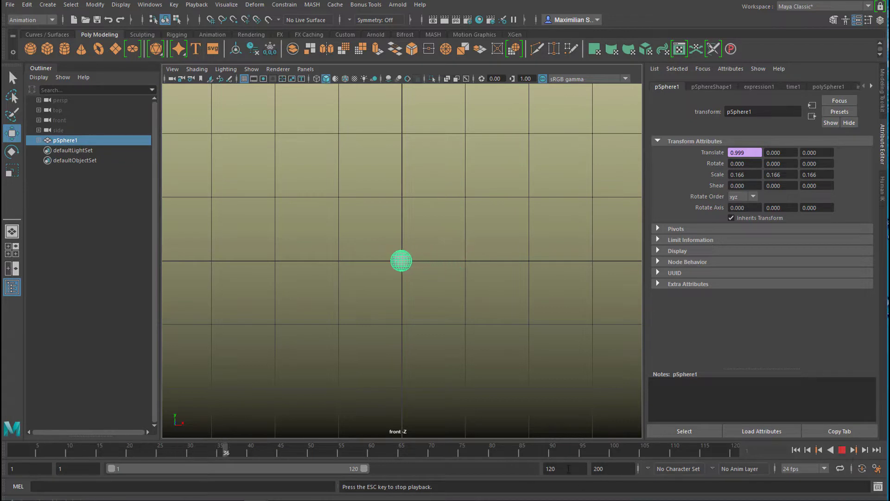
{"action": "left_click", "coordinate": [557, 468]}
{"action": "type", "text": "2"}
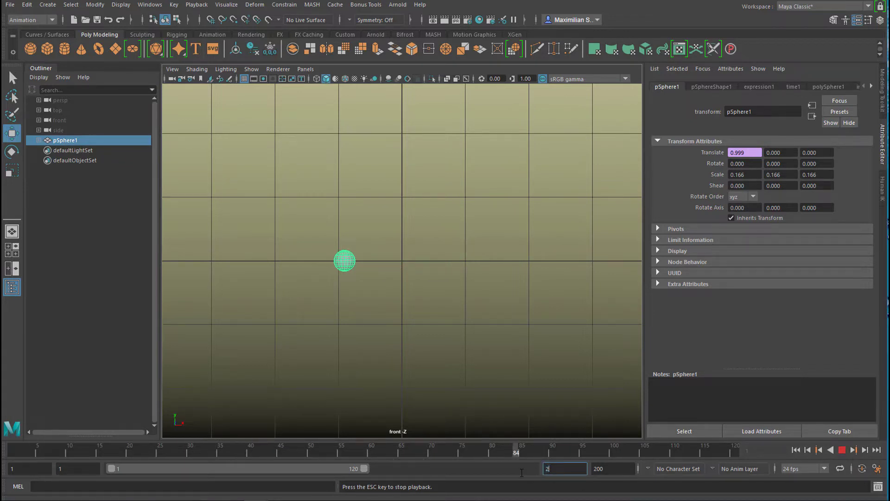
{"action": "type", "text": "40"}
{"action": "key", "text": "Return"}
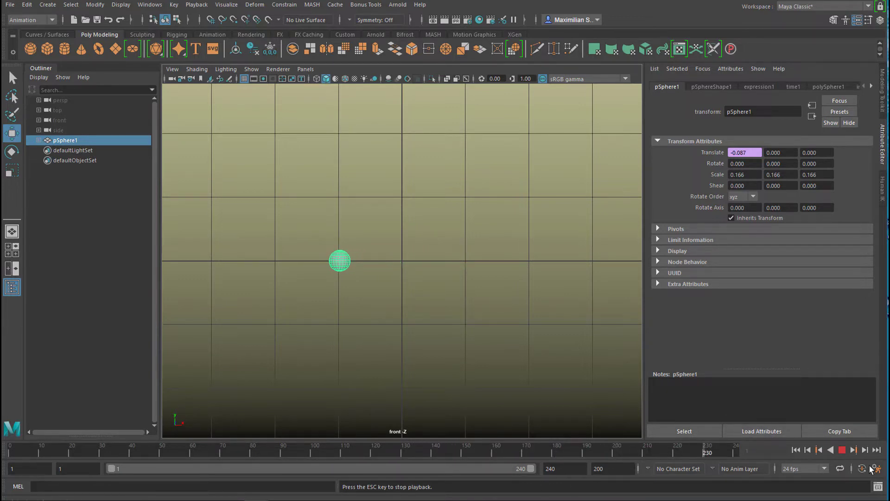
{"action": "left_click", "coordinate": [843, 449]}
{"action": "left_click", "coordinate": [797, 450]}
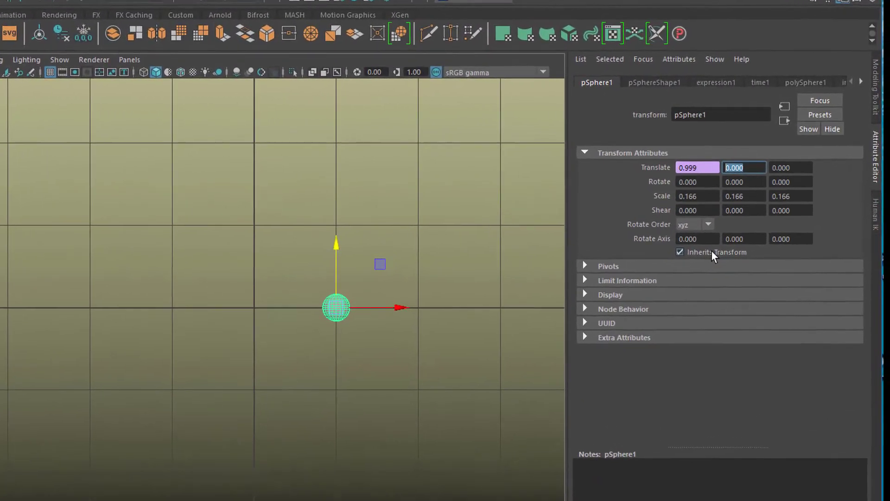
Enter =cos(time) in pSphere1's Translate Y field, creating expression2.
{"action": "type", "text": "="}
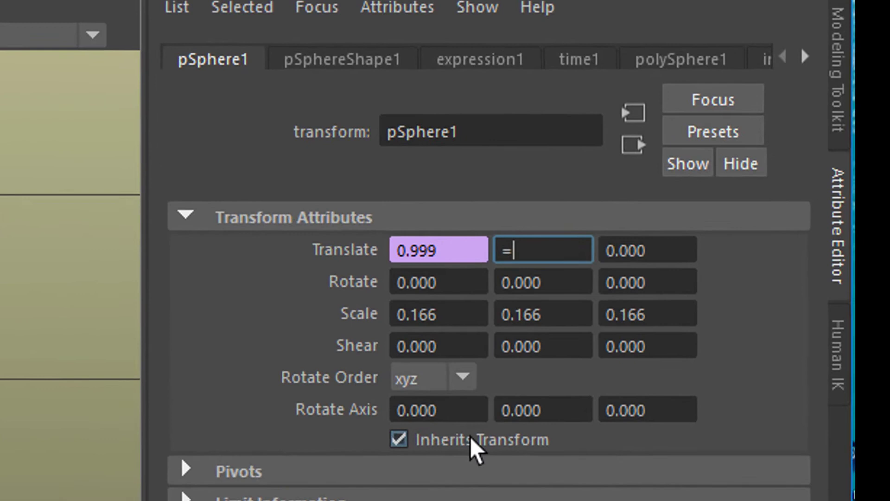
{"action": "type", "text": "cos("}
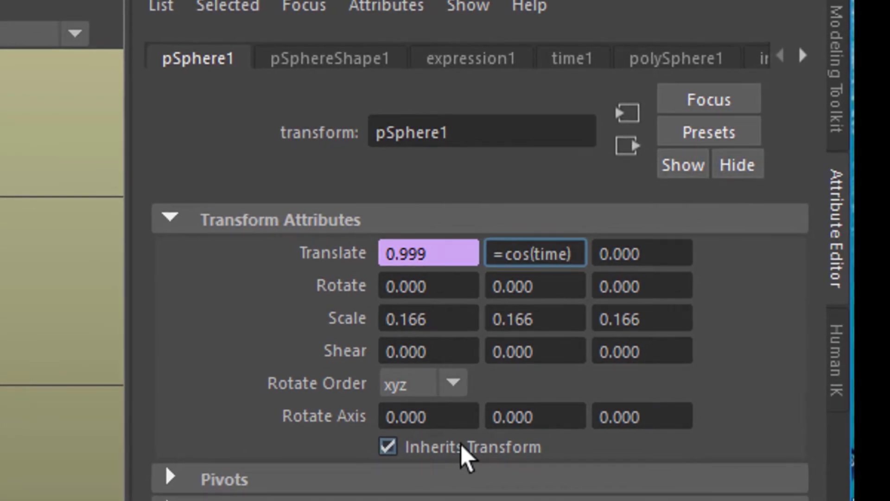
{"action": "type", "text": "time)"}
{"action": "key", "text": "Return"}
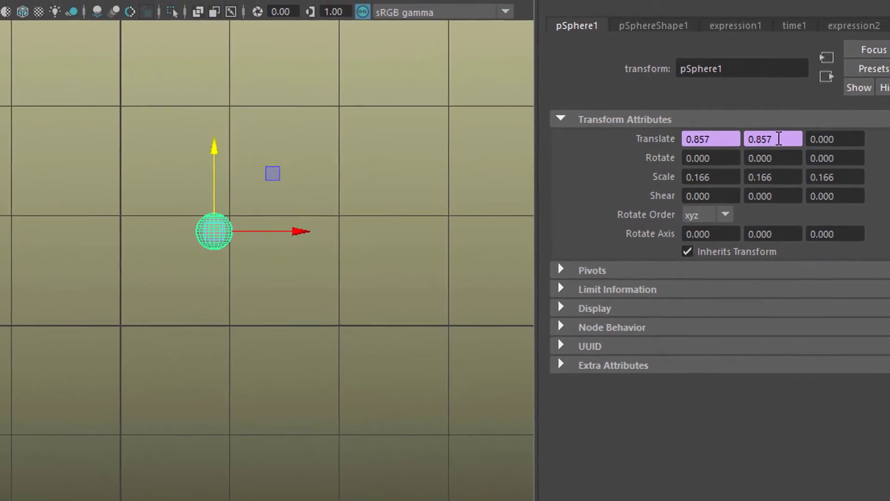
Open the Translate Y expression in the Expression Editor and change cos to sin.
{"action": "right_click", "coordinate": [825, 129]}
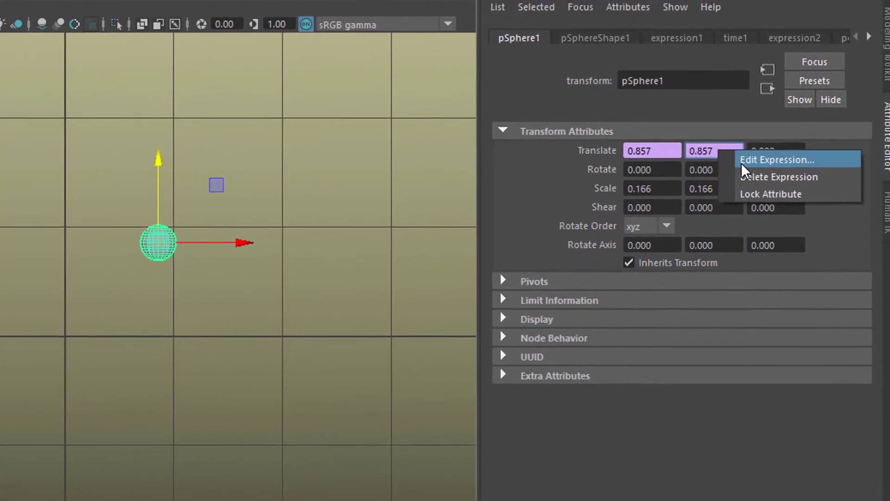
{"action": "left_click", "coordinate": [770, 156]}
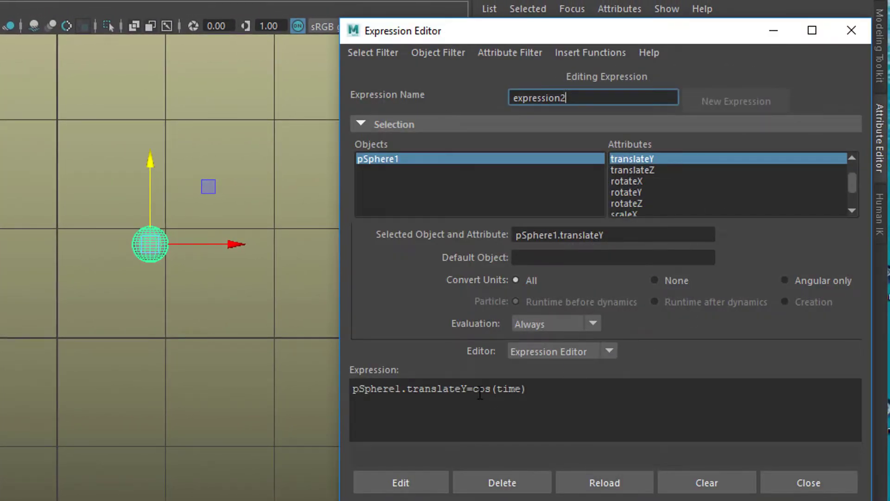
{"action": "left_click", "coordinate": [494, 389]}
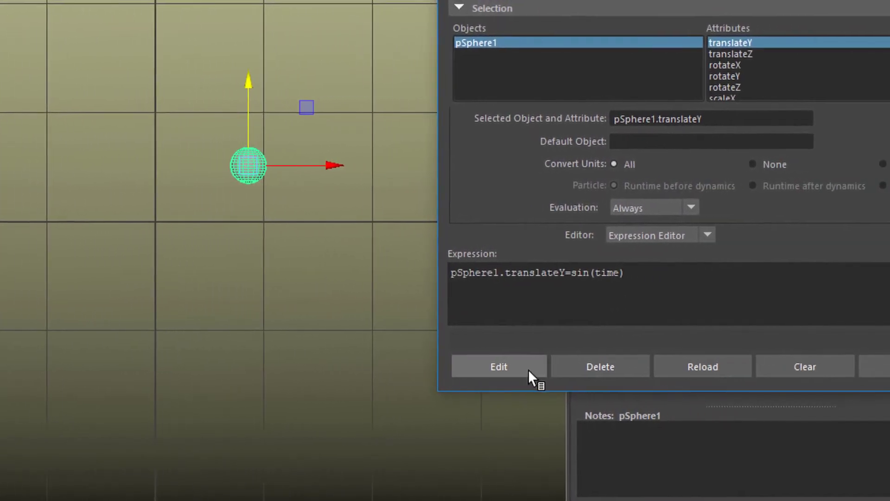
Close the Expression Editor and play the sphere's circular motion, stopping at frame 213.
{"action": "left_click", "coordinate": [843, 366]}
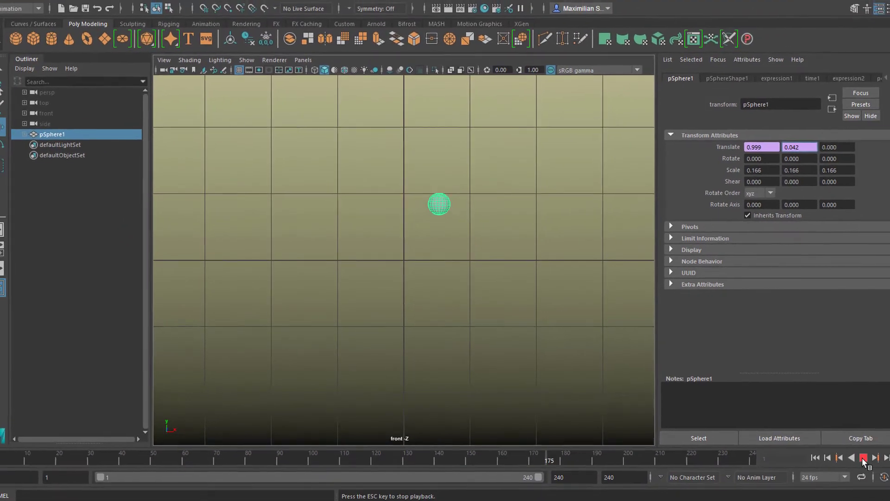
{"action": "left_click", "coordinate": [843, 450]}
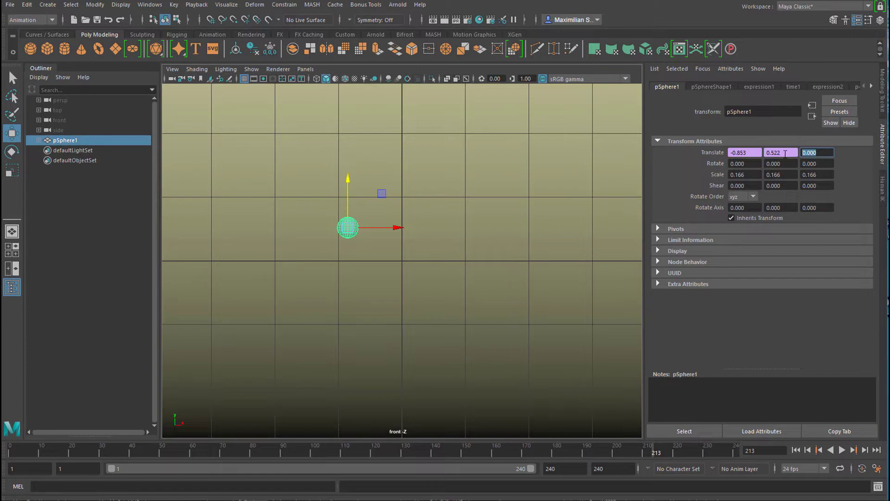
Replay the sphere's animation from frame 1 and stop it.
{"action": "type", "text": "="}
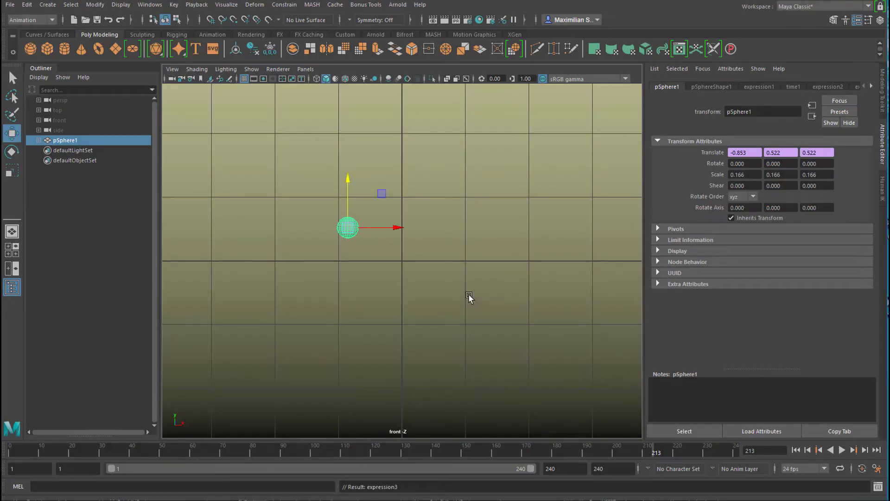
{"action": "left_click", "coordinate": [796, 450]}
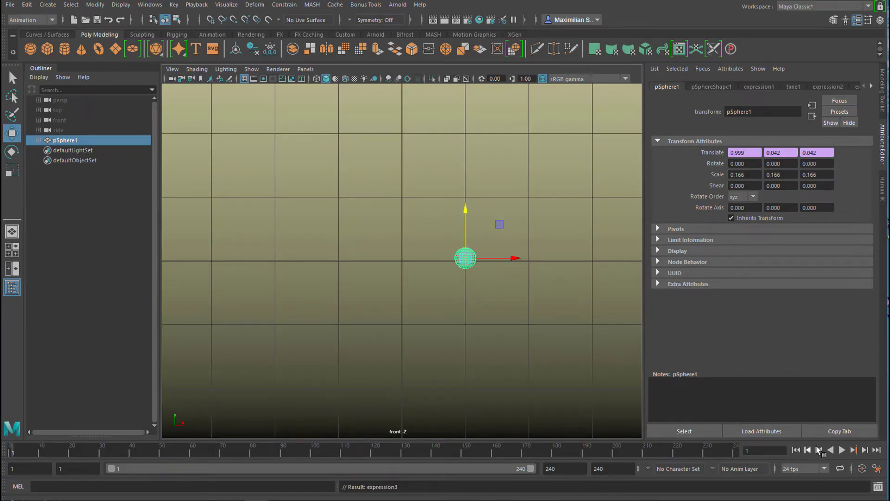
{"action": "left_click", "coordinate": [842, 450]}
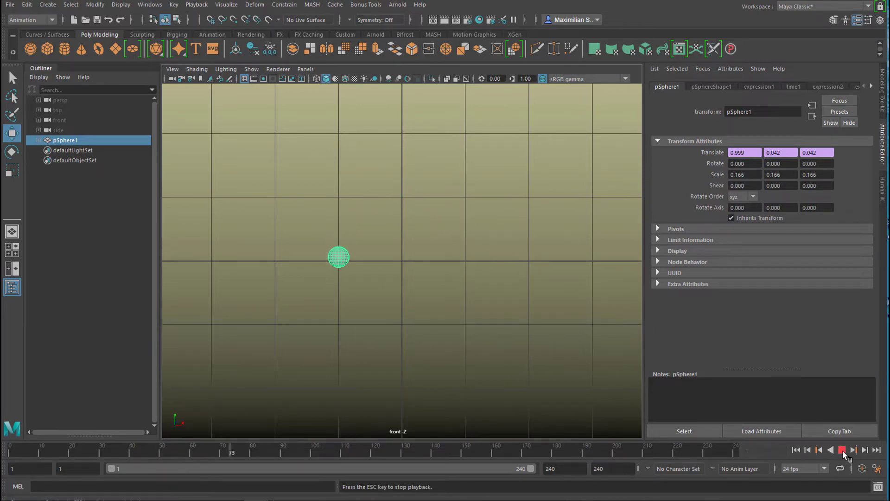
{"action": "key", "text": "Escape"}
Maximize and frame the side view, replay from frame 1, then select the Translate Z field.
{"action": "key", "text": "space"}
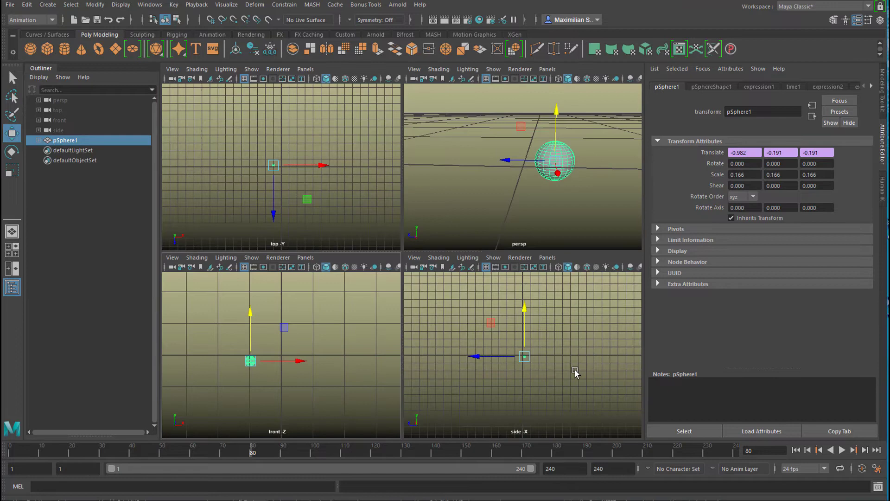
{"action": "key", "text": "space"}
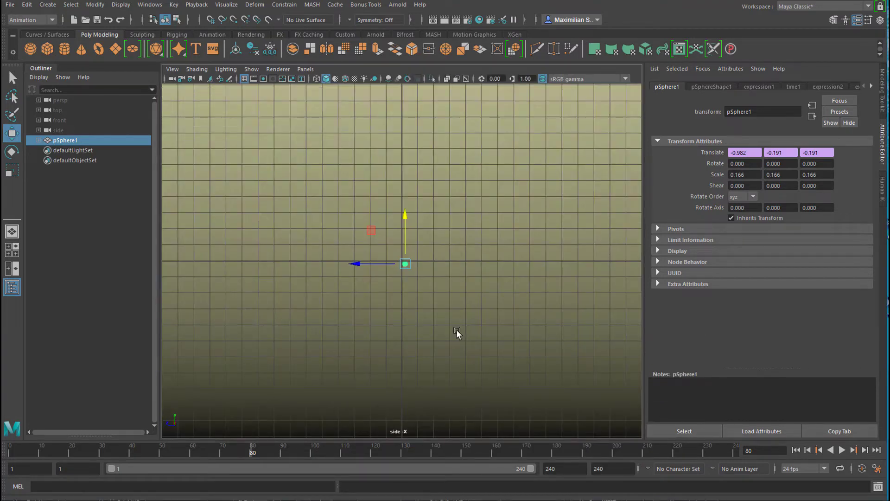
{"action": "key", "text": "f"}
{"action": "scroll", "coordinate": [396, 337], "scroll_direction": "down", "scroll_amount": 10}
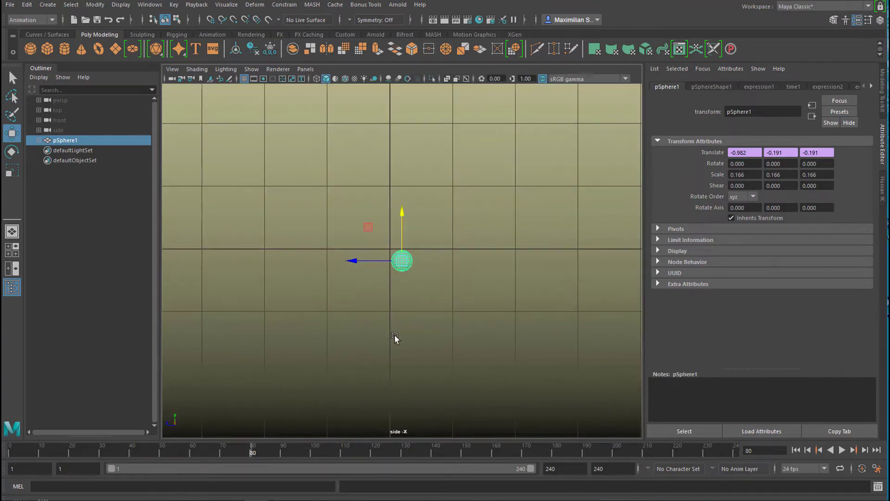
{"action": "left_click", "coordinate": [807, 450]}
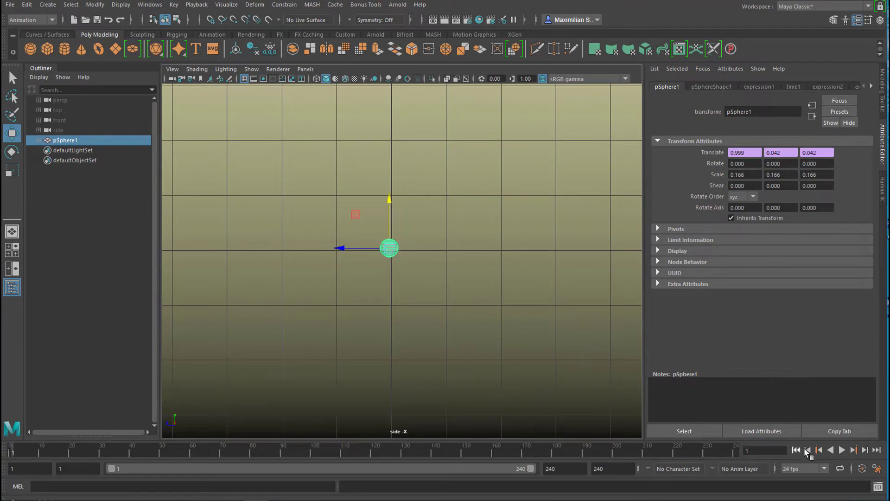
{"action": "left_click", "coordinate": [842, 449]}
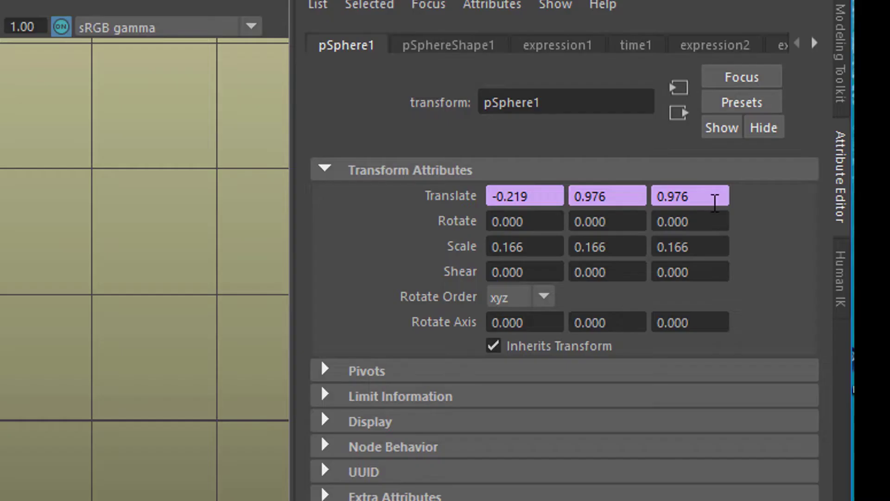
{"action": "left_click", "coordinate": [801, 153]}
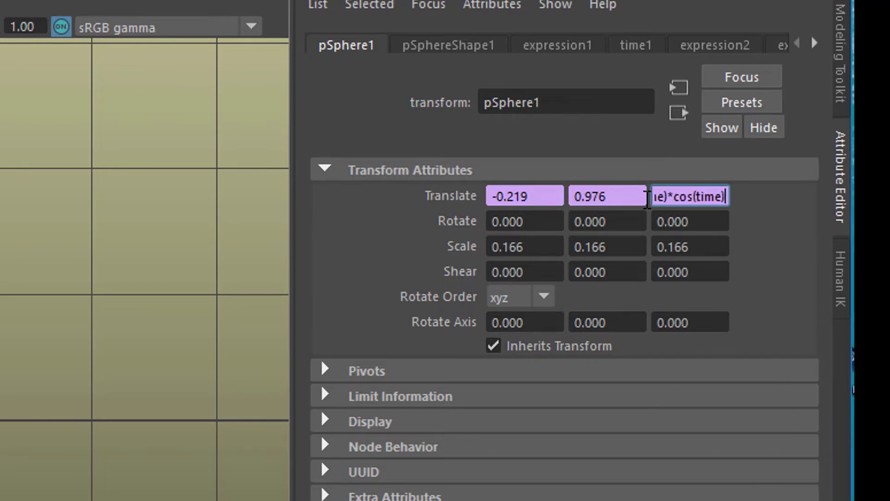
Commit =sin(time)*cos(time) on Translate Z, now reading -0.214.
{"action": "key", "text": "Return"}
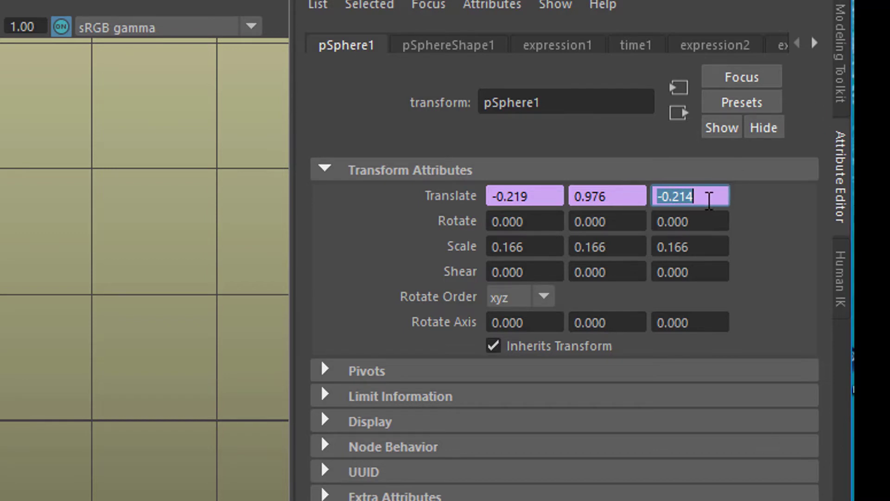
{"action": "right_click", "coordinate": [706, 203]}
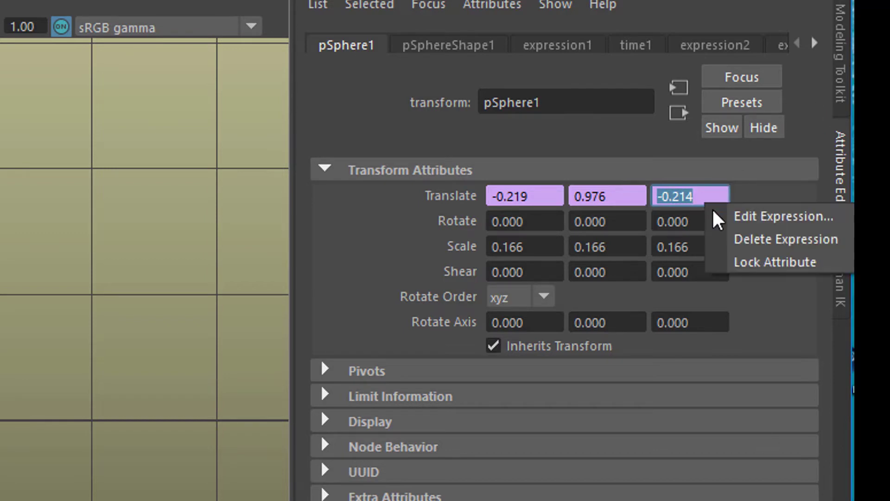
{"action": "left_click", "coordinate": [744, 218]}
{"action": "left_click", "coordinate": [517, 485]}
{"action": "type", "text": "pSphere1.translateZ=sin(time)*cos(time)"}
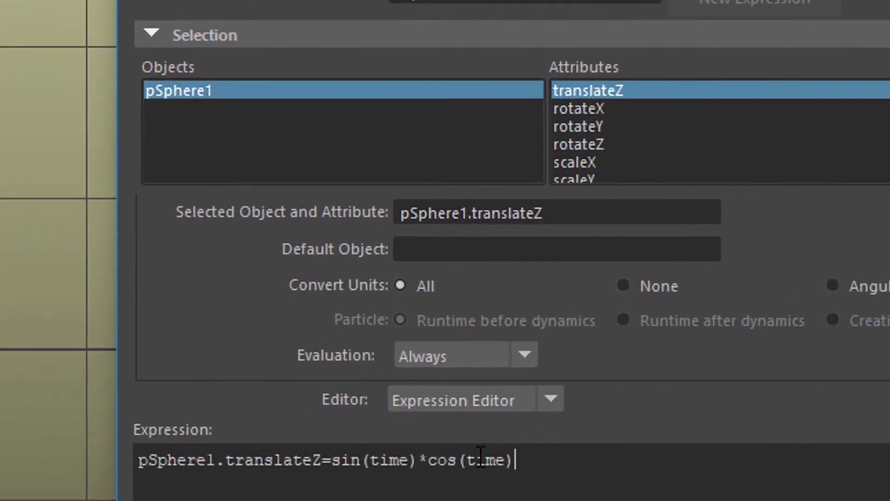
{"action": "left_click_drag", "start_coordinate": [513, 460], "coordinate": [300, 464]}
{"action": "left_click", "coordinate": [330, 466]}
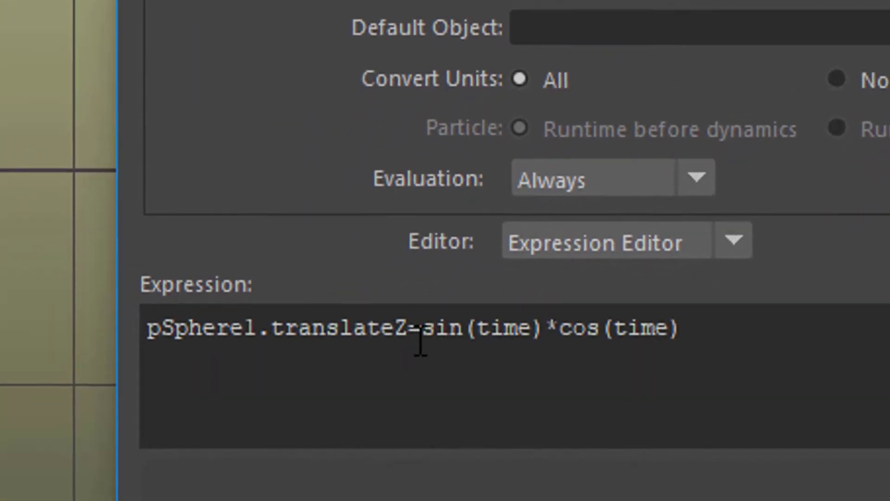
{"action": "left_click", "coordinate": [423, 329]}
{"action": "key", "text": "shift+End"}
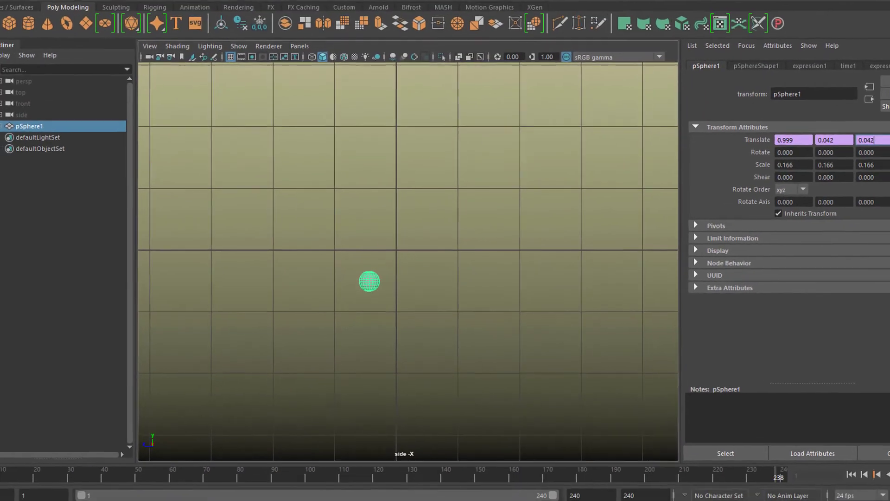
Deselect the sphere and play its animation in the maximised front view, then stop.
{"action": "left_click", "coordinate": [483, 330]}
{"action": "key", "text": "space"}
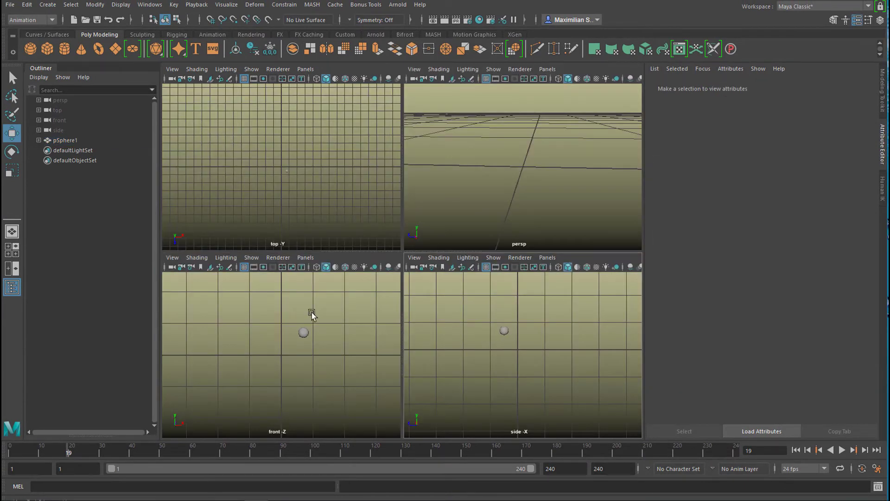
{"action": "key", "text": "space"}
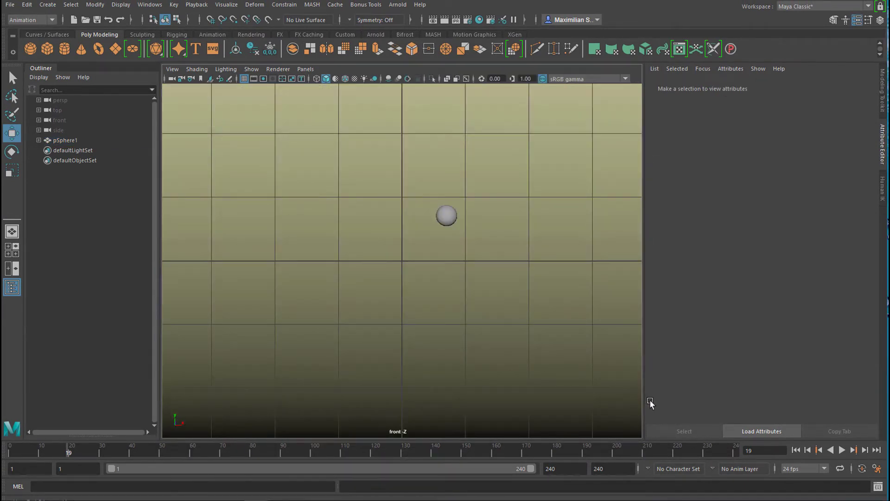
{"action": "left_click", "coordinate": [841, 450]}
{"action": "left_click", "coordinate": [841, 450]}
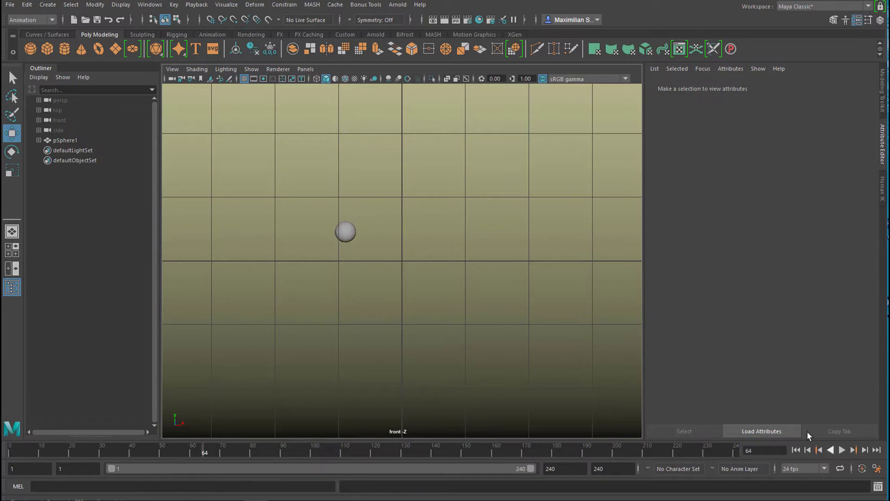
Tumble the perspective camera to a low grazing angle and play the animation there.
{"action": "key", "text": "space"}
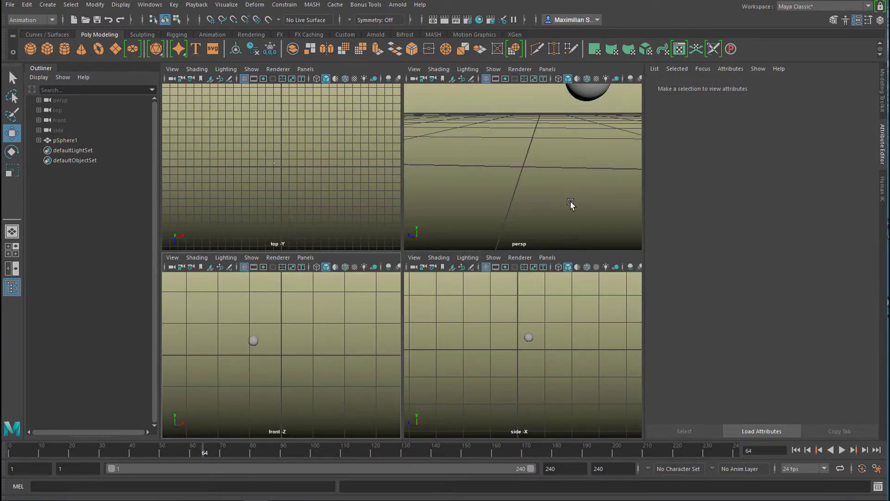
{"action": "left_click_drag", "start_coordinate": [563, 191], "coordinate": [583, 182], "text": "alt"}
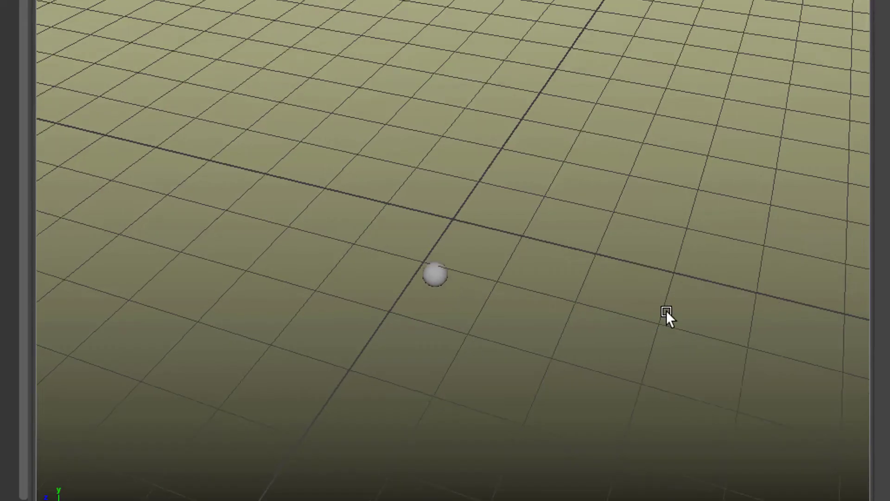
{"action": "left_click_drag", "start_coordinate": [665, 310], "coordinate": [496, 280], "text": "alt"}
{"action": "key", "text": "alt+v"}
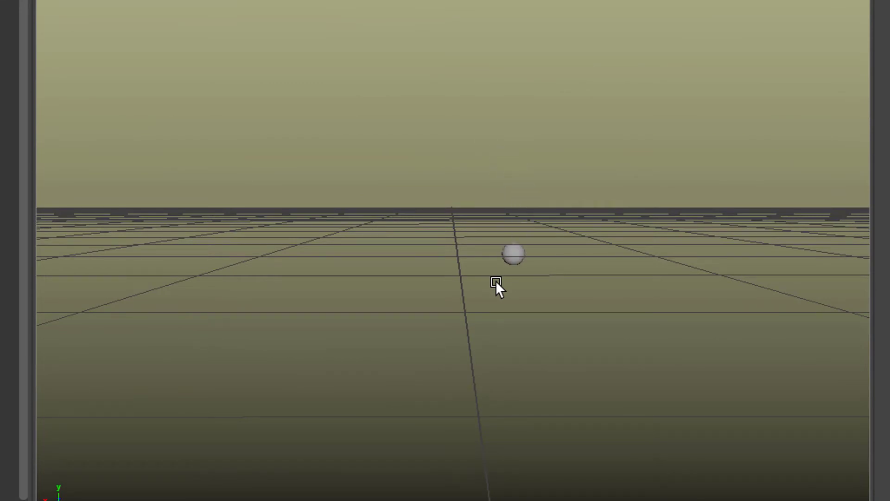
{"action": "left_click_drag", "start_coordinate": [496, 280], "coordinate": [294, 286], "text": "alt"}
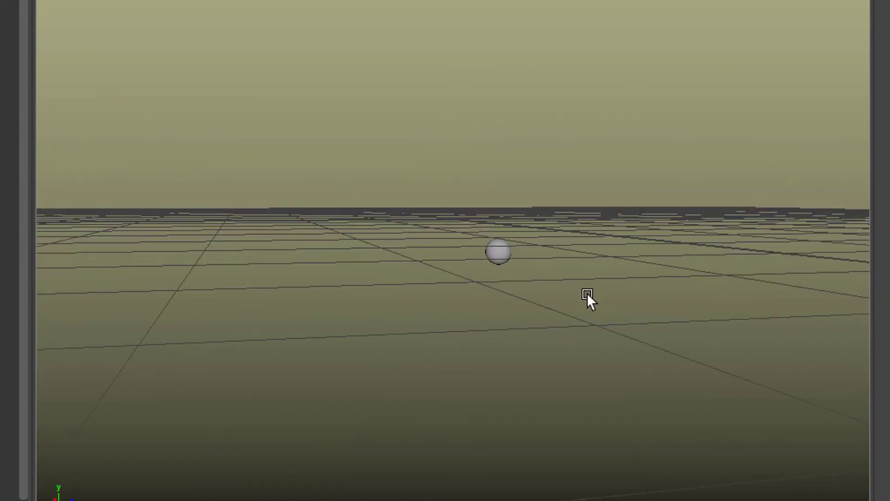
Select the sphere, keep the Animation menu set active, and open the Visualize menu.
{"action": "left_click", "coordinate": [508, 269]}
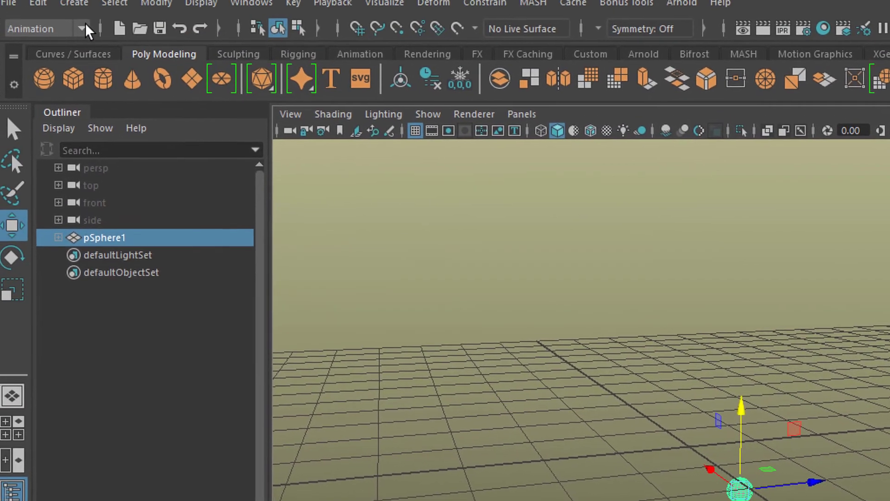
{"action": "left_click", "coordinate": [86, 29]}
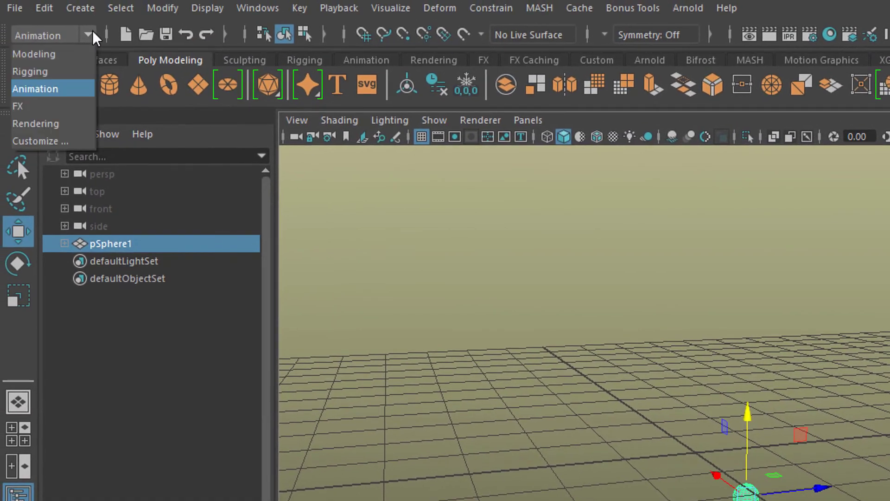
{"action": "left_click", "coordinate": [62, 89]}
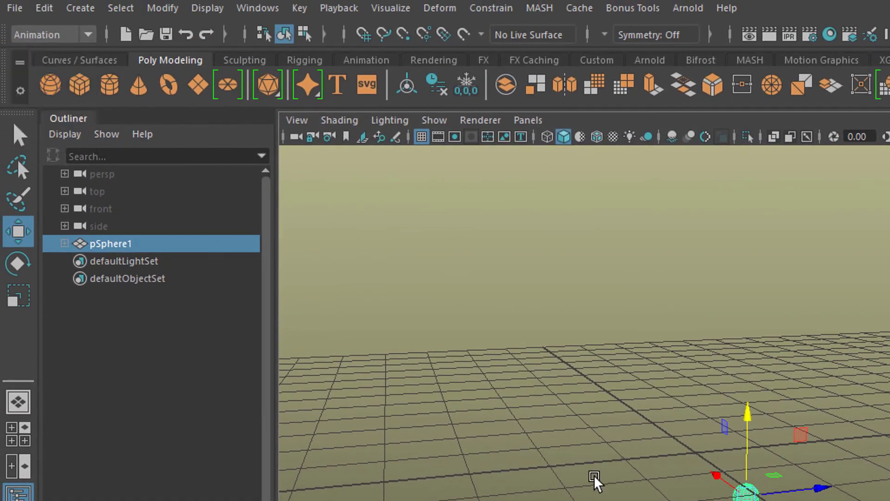
{"action": "left_click", "coordinate": [397, 14]}
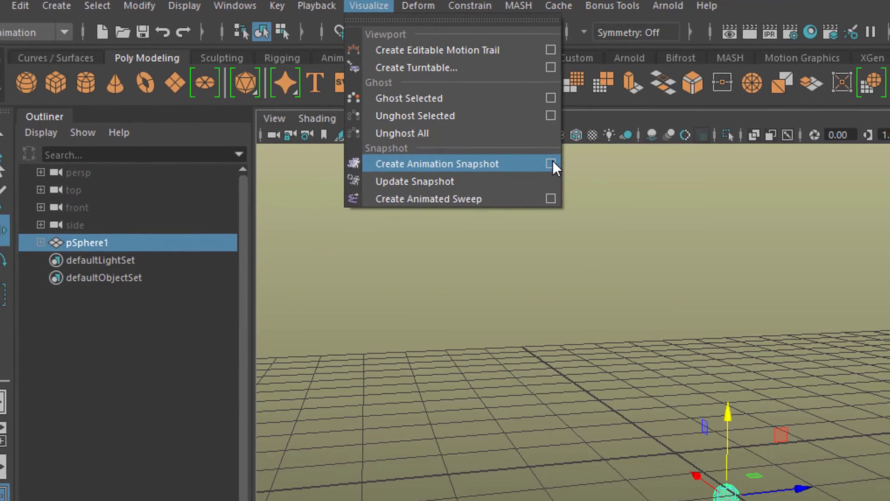
Apply Create Animation Snapshot to the sphere with End time 240 and Increment 10.
{"action": "left_click", "coordinate": [572, 165]}
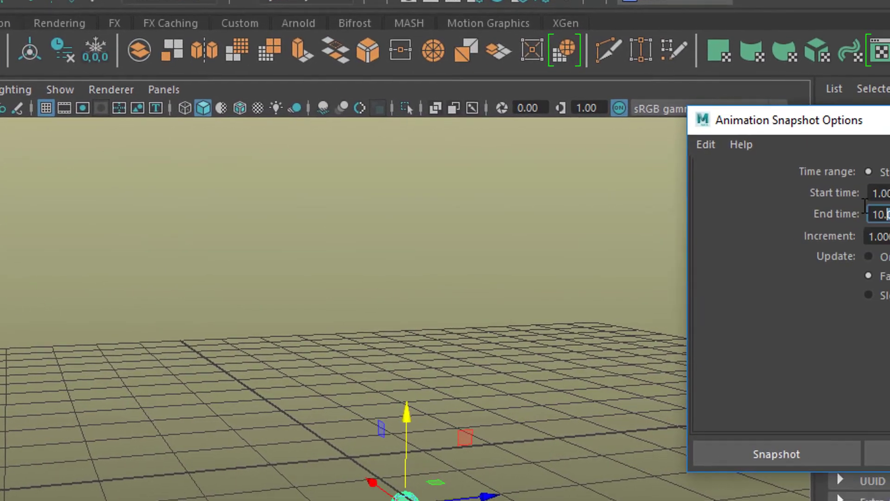
{"action": "left_click_drag", "start_coordinate": [681, 199], "coordinate": [623, 190]}
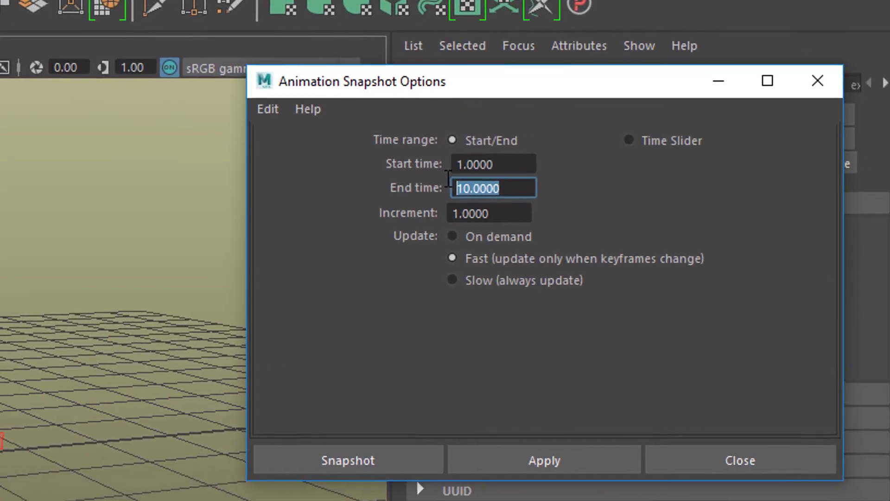
{"action": "type", "text": "240"}
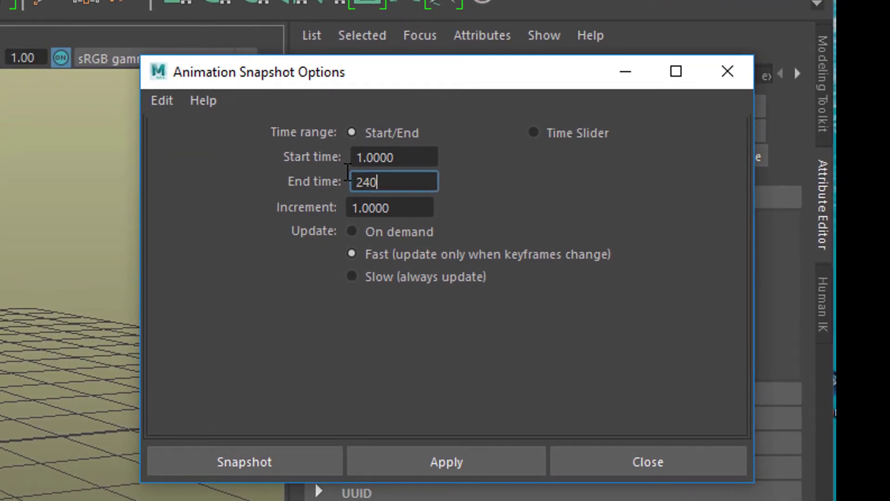
{"action": "key", "text": "Return"}
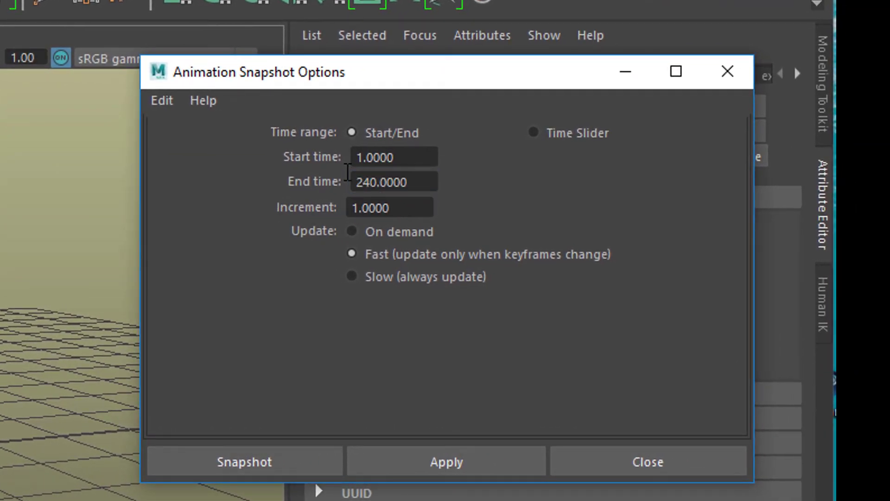
{"action": "left_click_drag", "start_coordinate": [413, 214], "coordinate": [290, 214]}
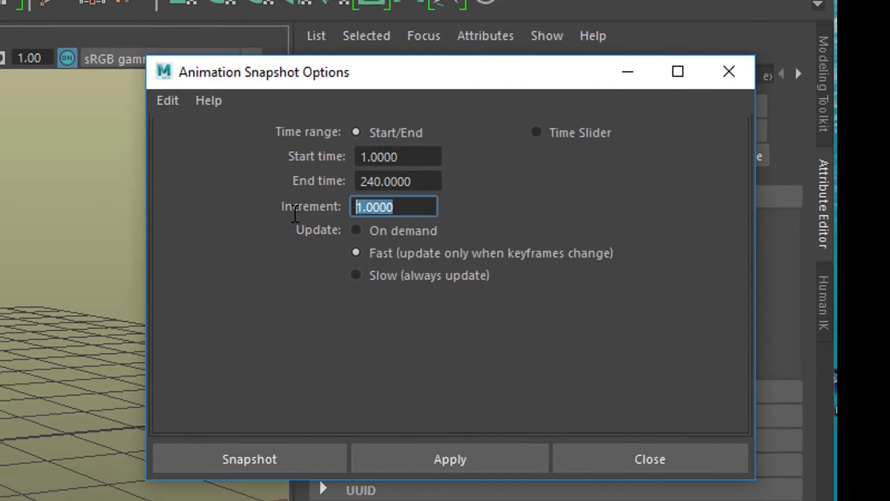
{"action": "type", "text": "10"}
{"action": "key", "text": "Return"}
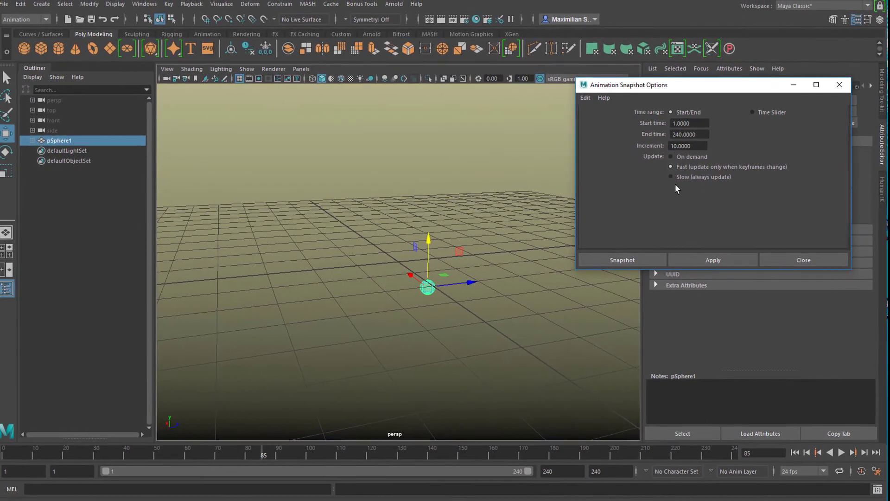
{"action": "left_click", "coordinate": [716, 258]}
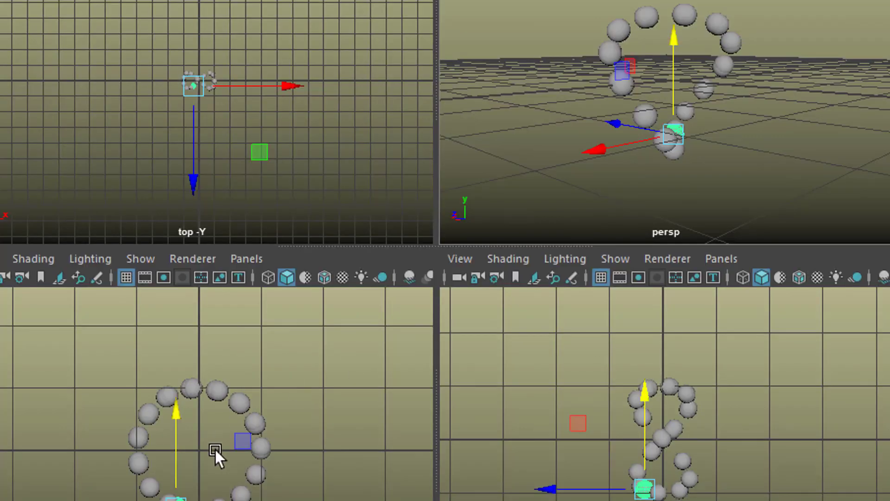
{"action": "key", "text": "space"}
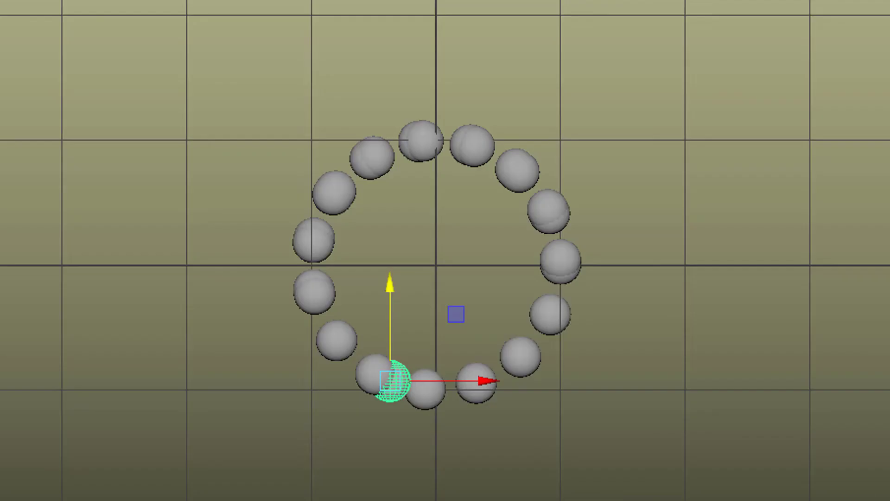
Show the four-view layout and play the sphere travelling around the snapshot ring.
{"action": "key", "text": "q"}
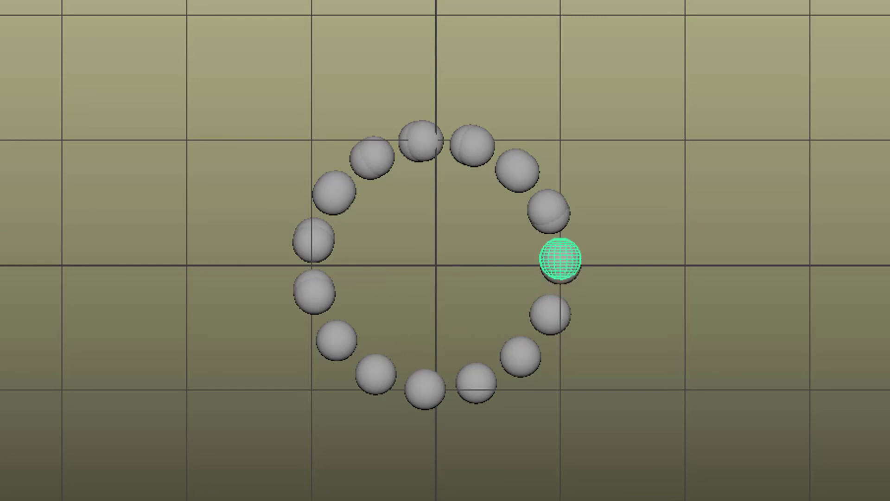